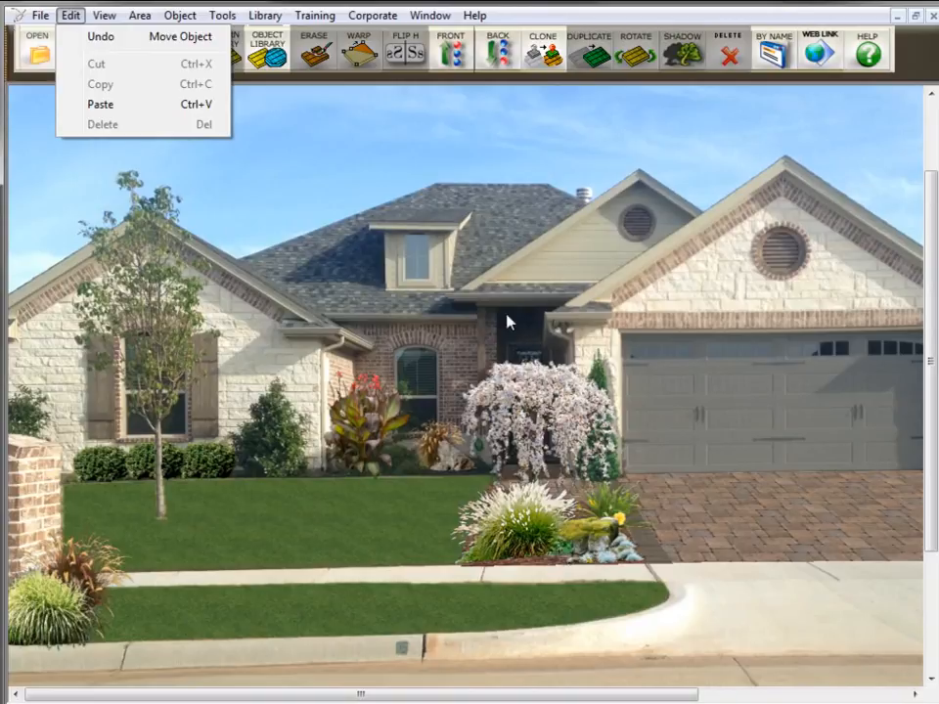
# - Select the group of planting-bed objects in front of the entry and copy it
pyautogui.click(768, 476)
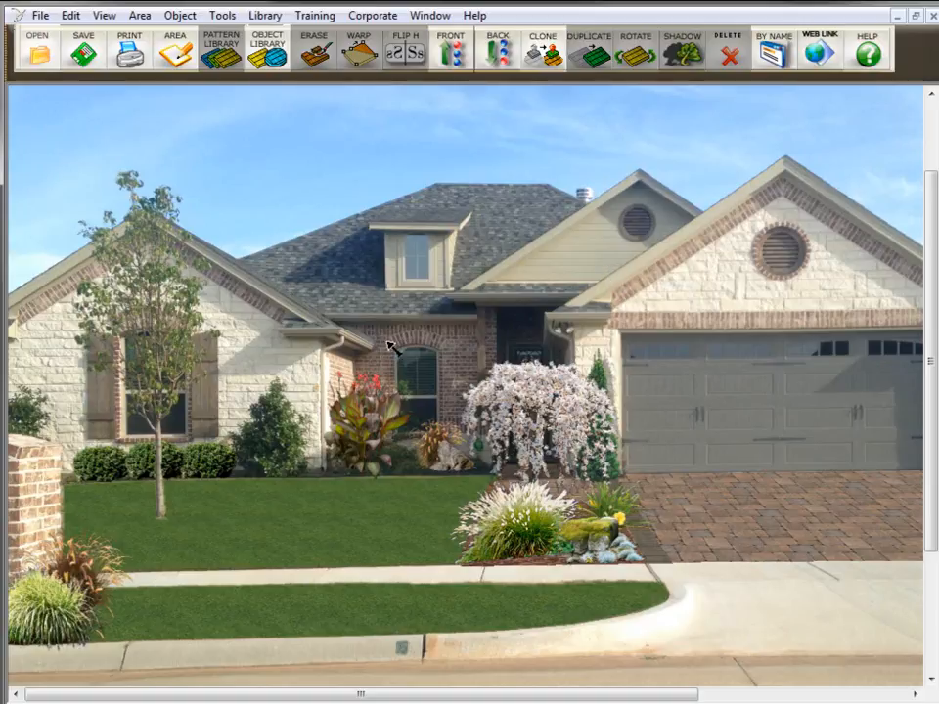
pyautogui.moveTo(243, 222); pyautogui.dragTo(774, 586)
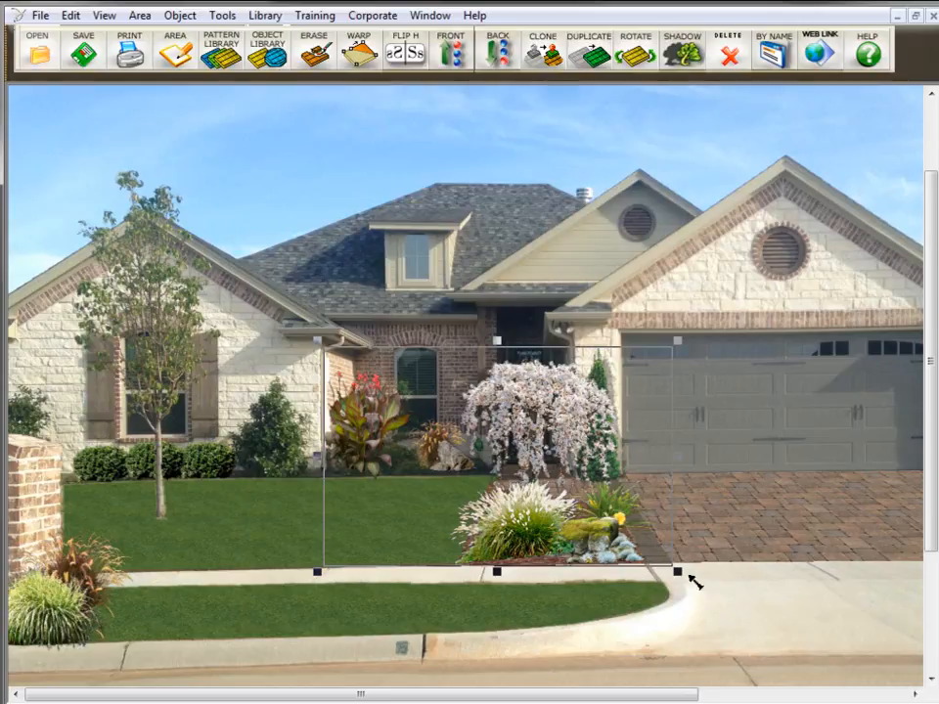
pyautogui.click(70, 16)
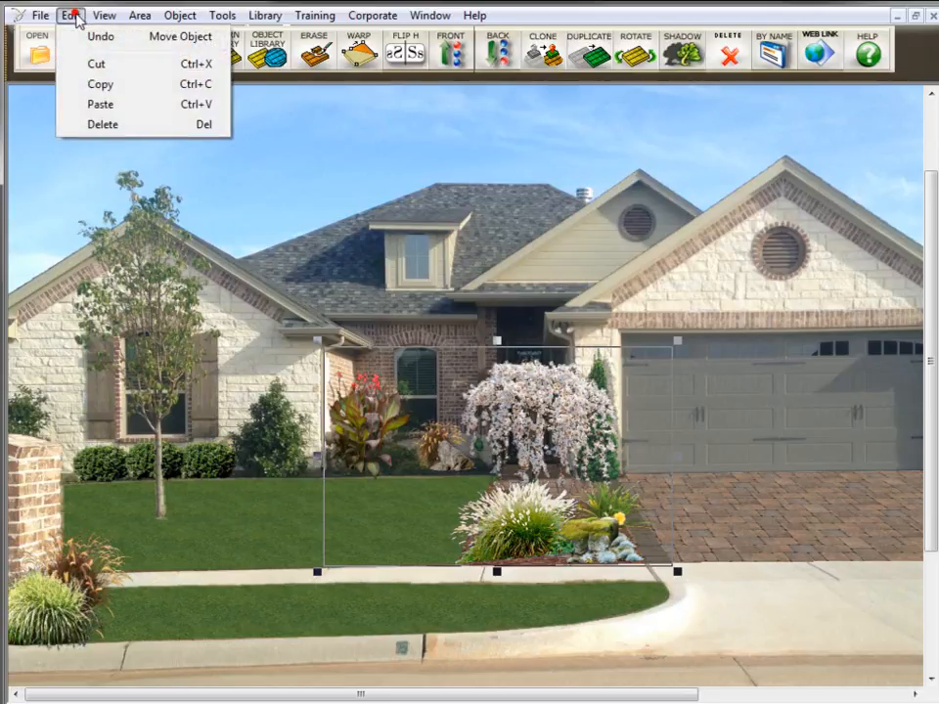
pyautogui.click(104, 86)
# - Switch to the landscaped.lnd image and paste the copied plants into it
pyautogui.click(438, 16)
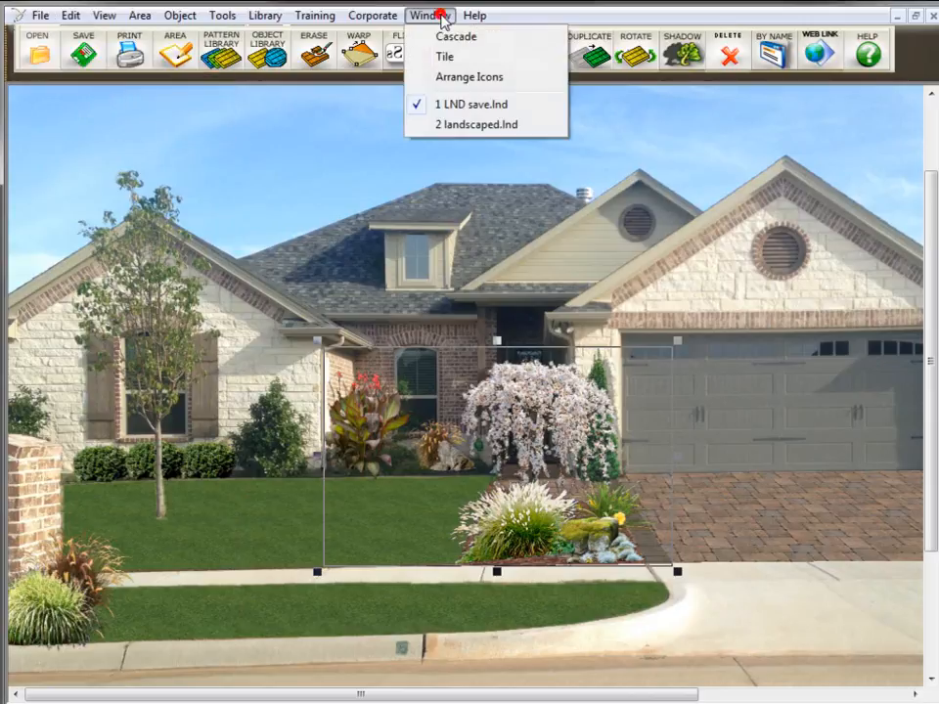
pyautogui.click(449, 125)
pyautogui.click(71, 15)
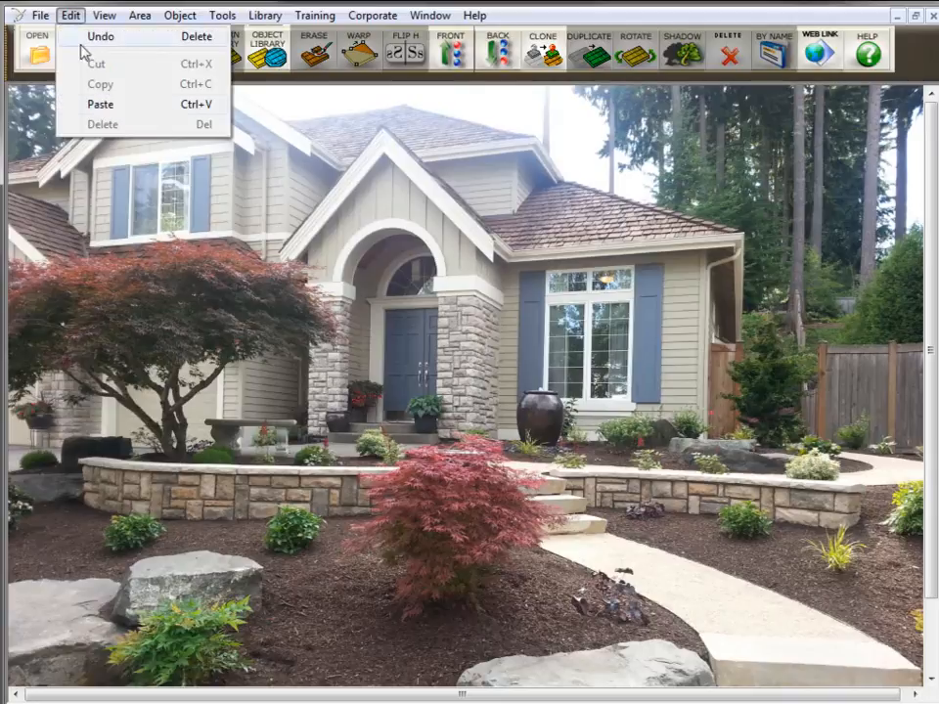
pyautogui.click(102, 103)
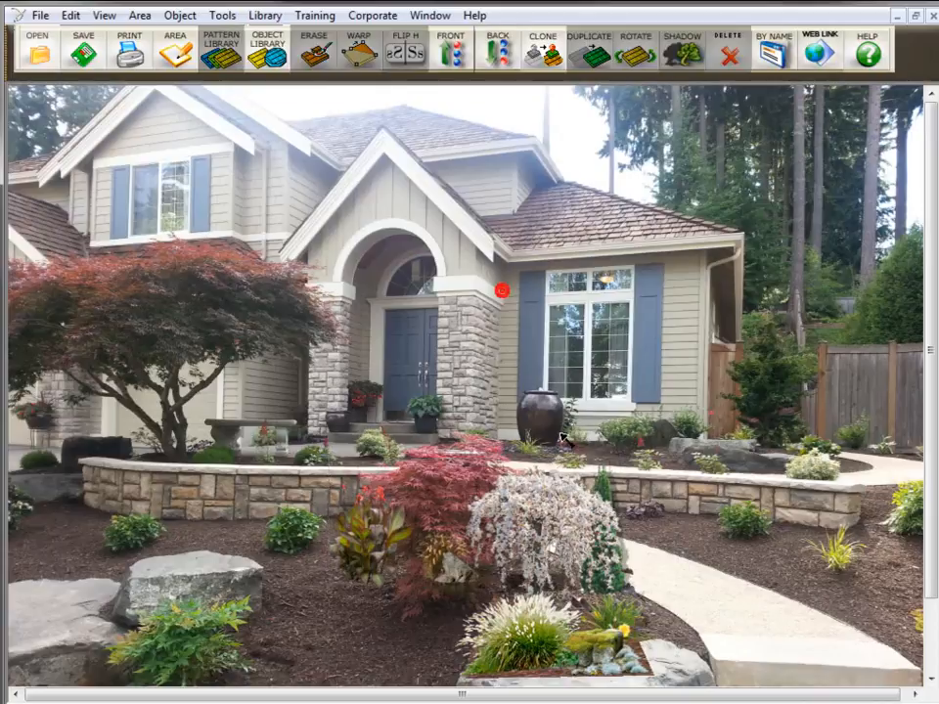
# - Reposition the pasted weeping tree and columnar evergreen near the house and the ornamental grass onto the left stone planter
pyautogui.moveTo(545, 513); pyautogui.dragTo(584, 227)
pyautogui.moveTo(600, 546); pyautogui.dragTo(696, 384)
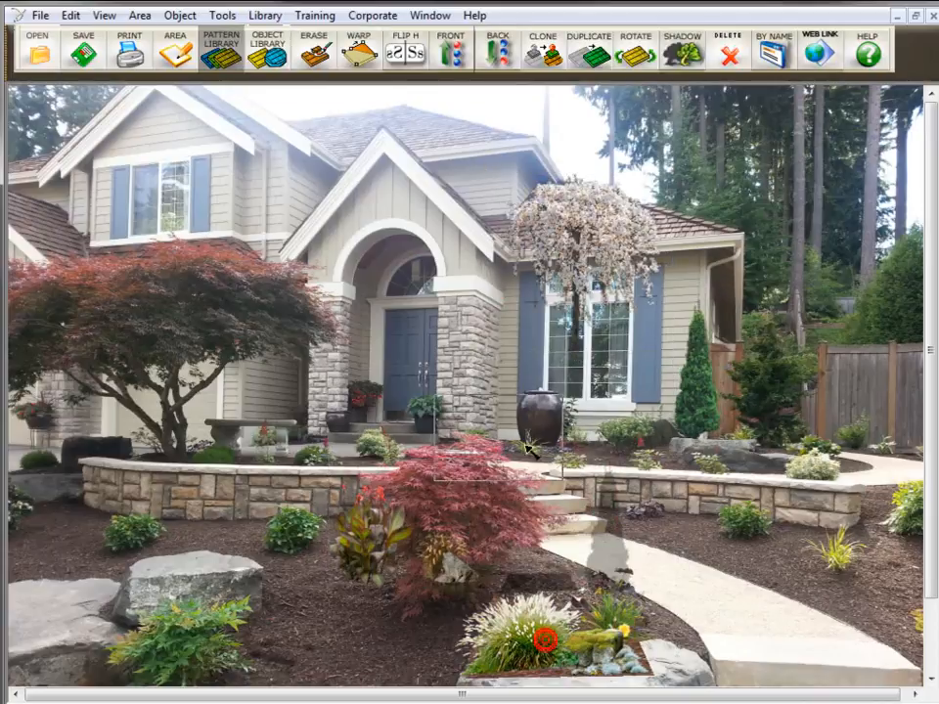
pyautogui.moveTo(552, 643); pyautogui.dragTo(205, 542)
# - Convert the pasted mulch bed area into an object and delete the leftover rocks and small flowering plants at the bottom
pyautogui.click(530, 635)
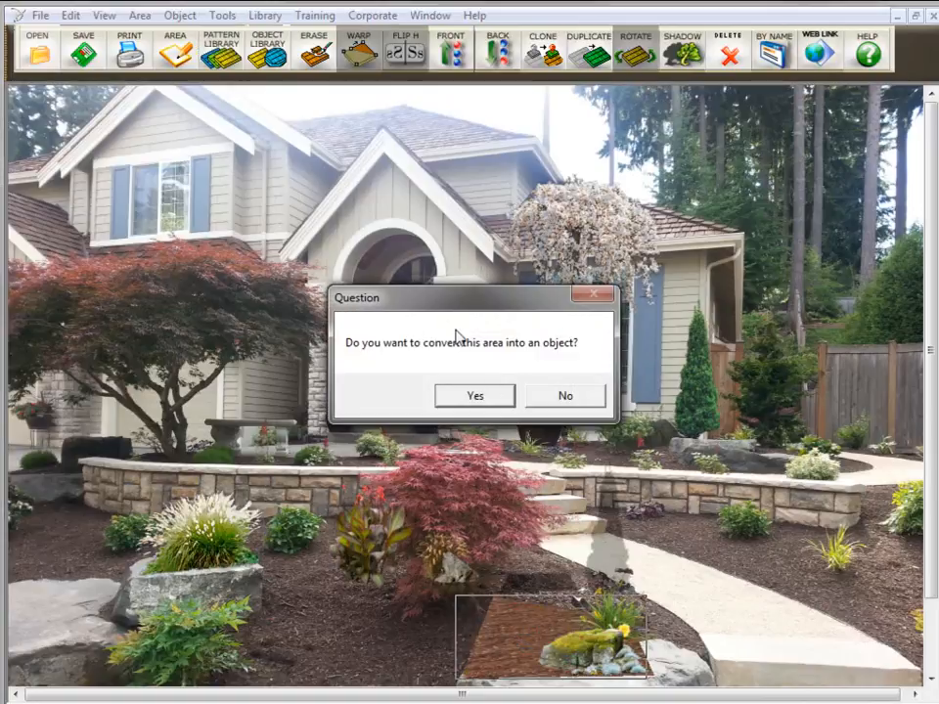
pyautogui.click(488, 395)
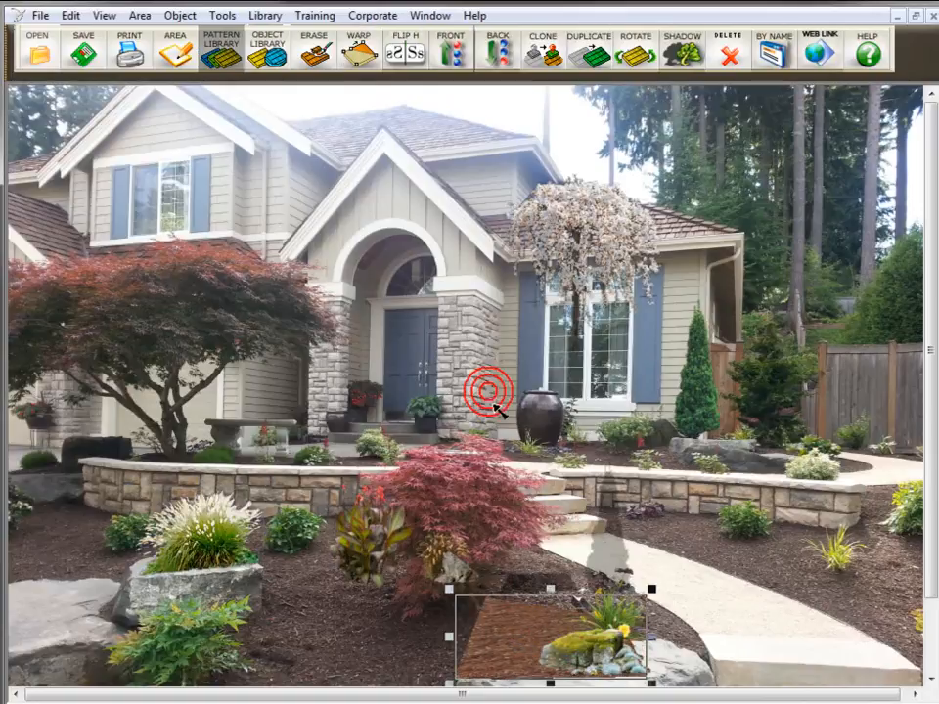
pyautogui.click(592, 641)
pyautogui.press('Delete')
pyautogui.click(602, 616)
pyautogui.press('Delete')
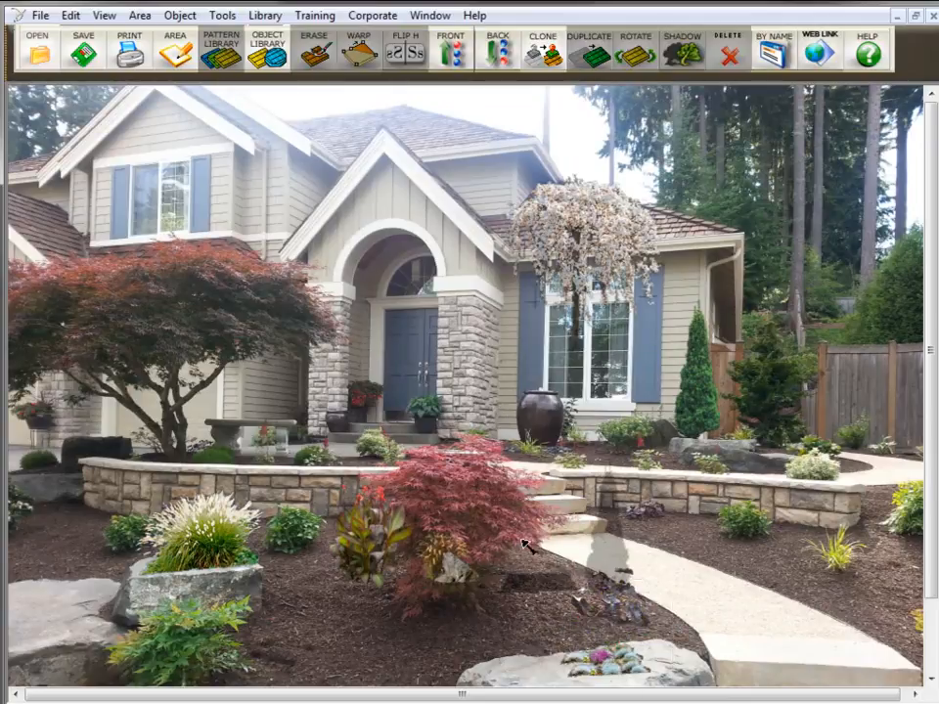
pyautogui.click(598, 648)
pyautogui.press('Delete')
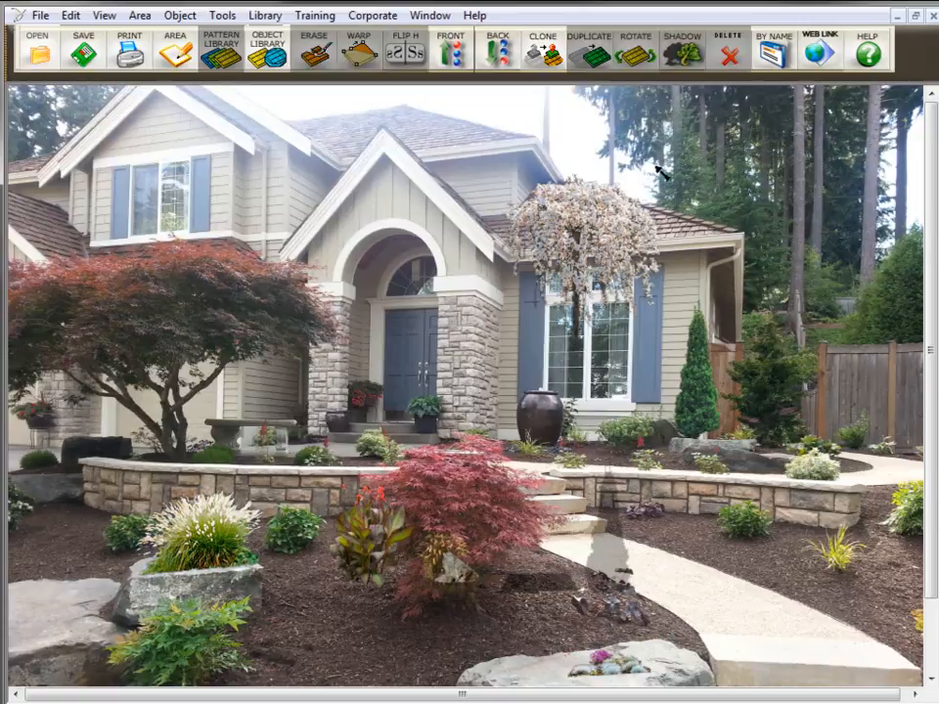
# - Move the weeping tree down into the bed beside the walkway
pyautogui.click(591, 202)
pyautogui.moveTo(592, 202); pyautogui.dragTo(674, 398)
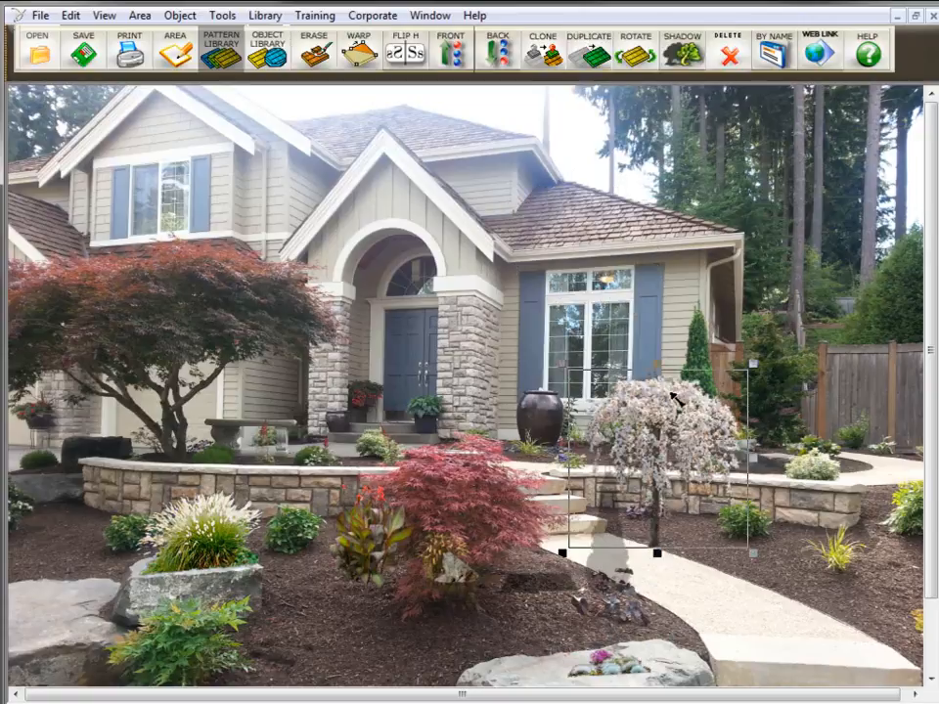
# - Switch to the LND save.lnd image and cut the selected planting group
pyautogui.click(432, 15)
pyautogui.click(474, 104)
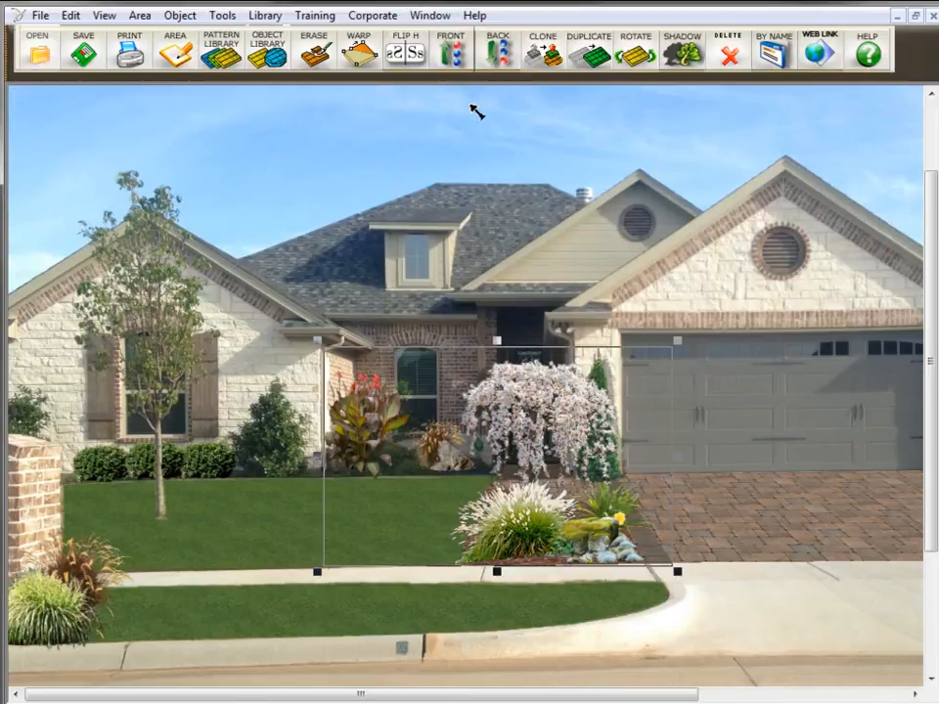
pyautogui.click(70, 15)
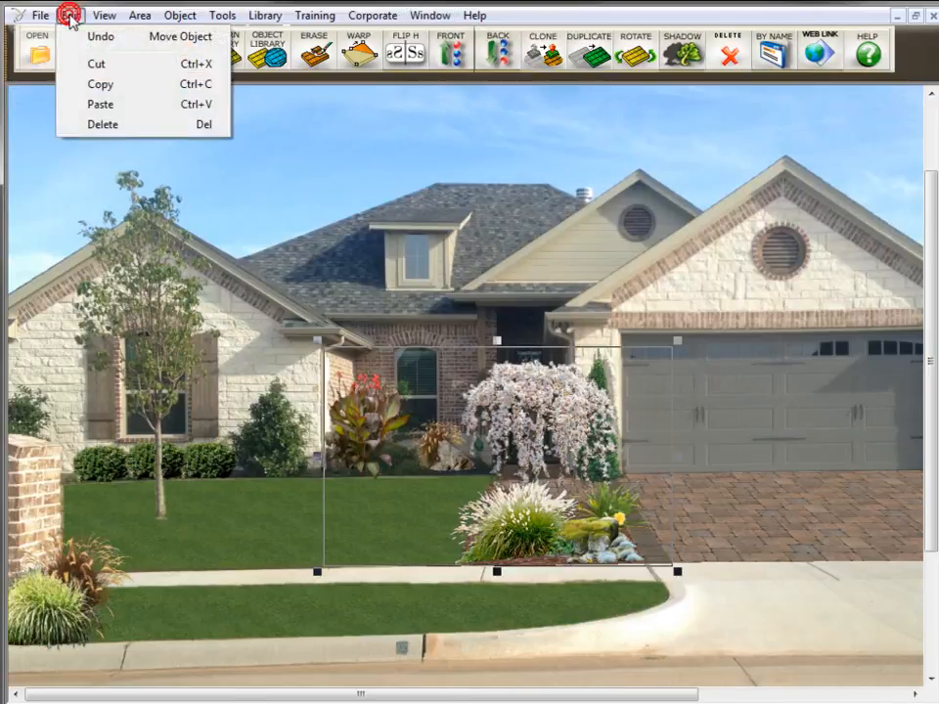
pyautogui.click(96, 67)
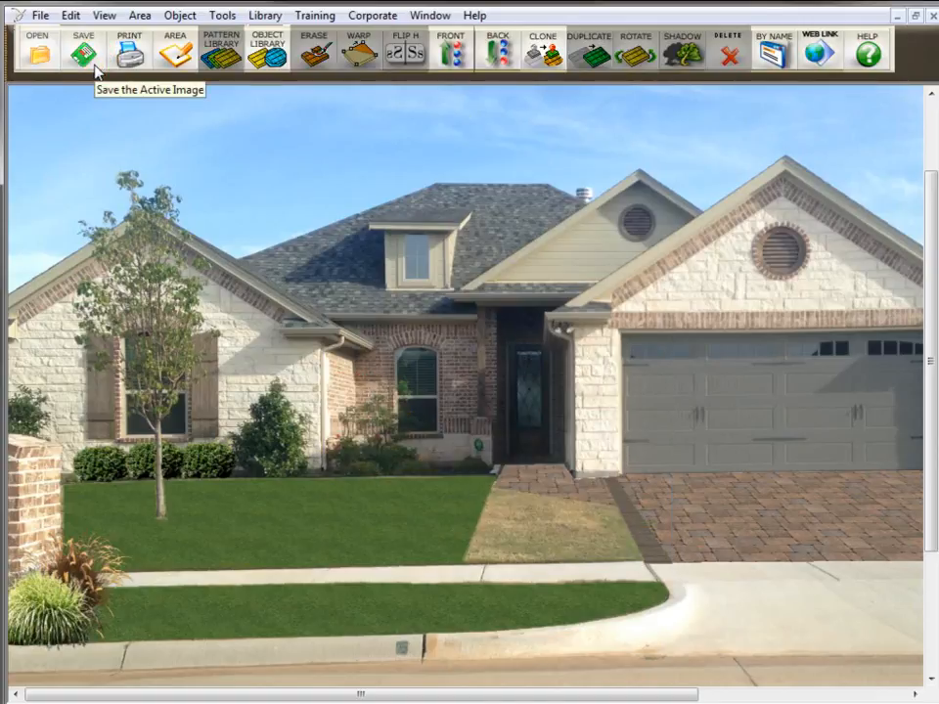
# - Switch back to landscaped.lnd and paste the cut plants
pyautogui.click(431, 14)
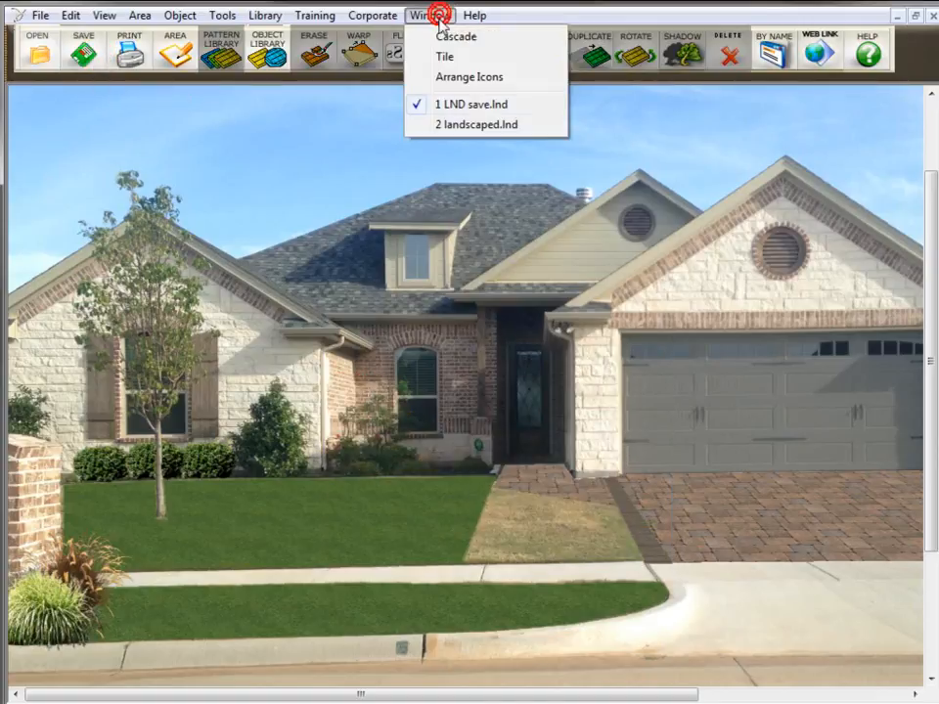
pyautogui.click(482, 127)
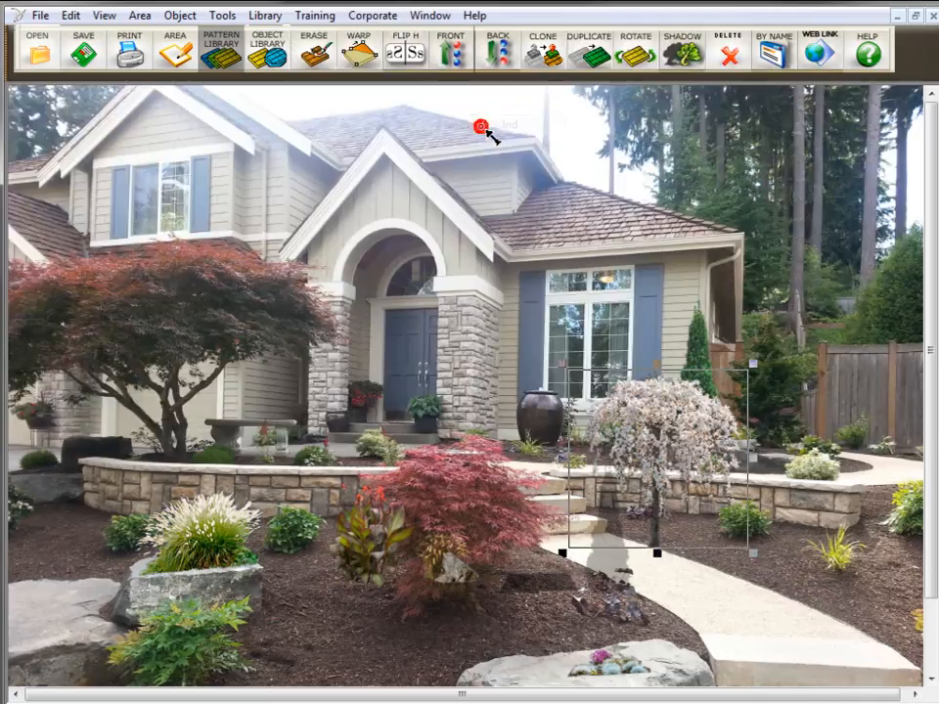
pyautogui.click(75, 18)
pyautogui.click(99, 103)
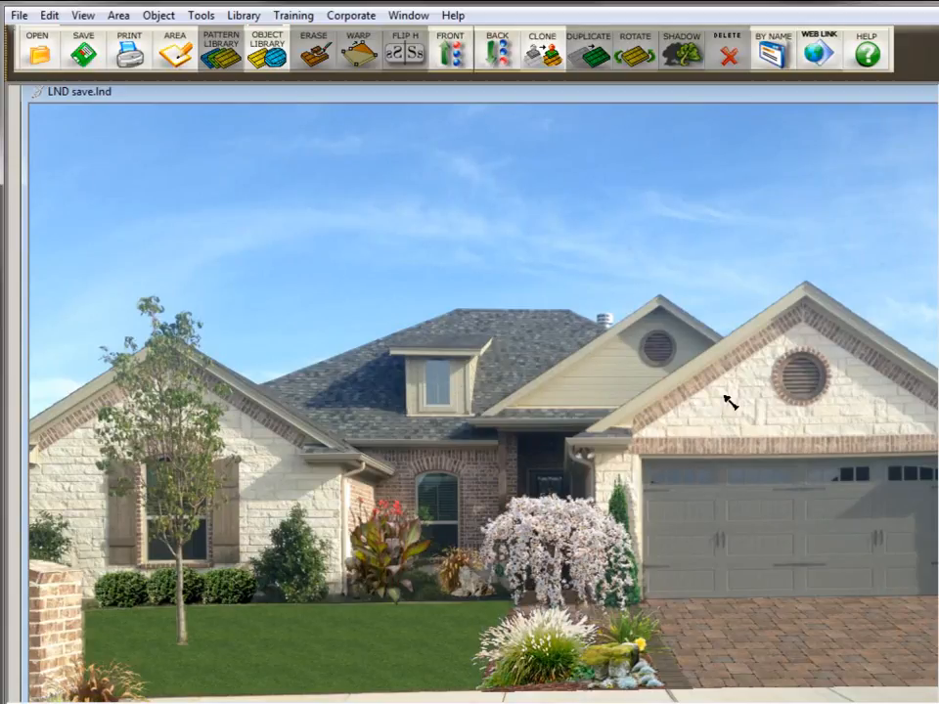
# - Delete the weeping tree and the columnar evergreen beside the entry in LND save.lnd
pyautogui.click(573, 561)
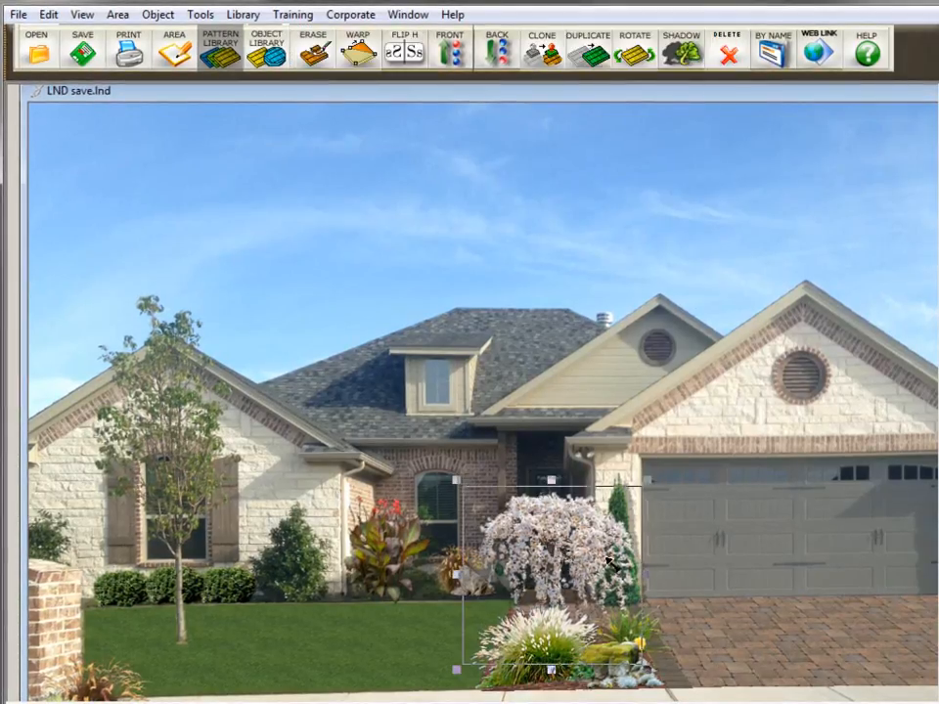
pyautogui.press('Delete')
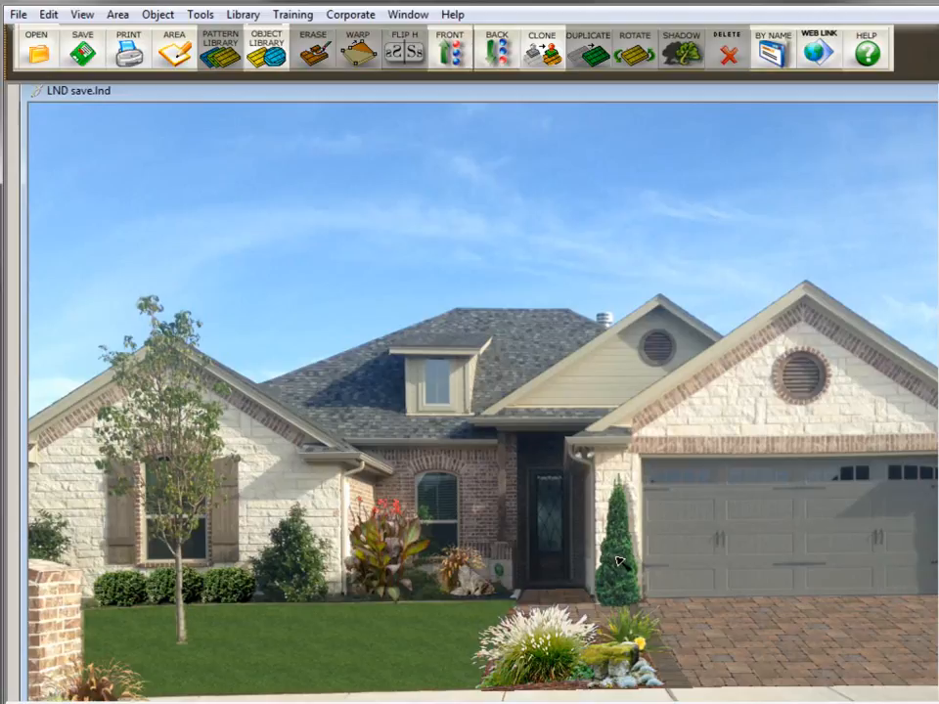
pyautogui.click(614, 560)
pyautogui.press('Delete')
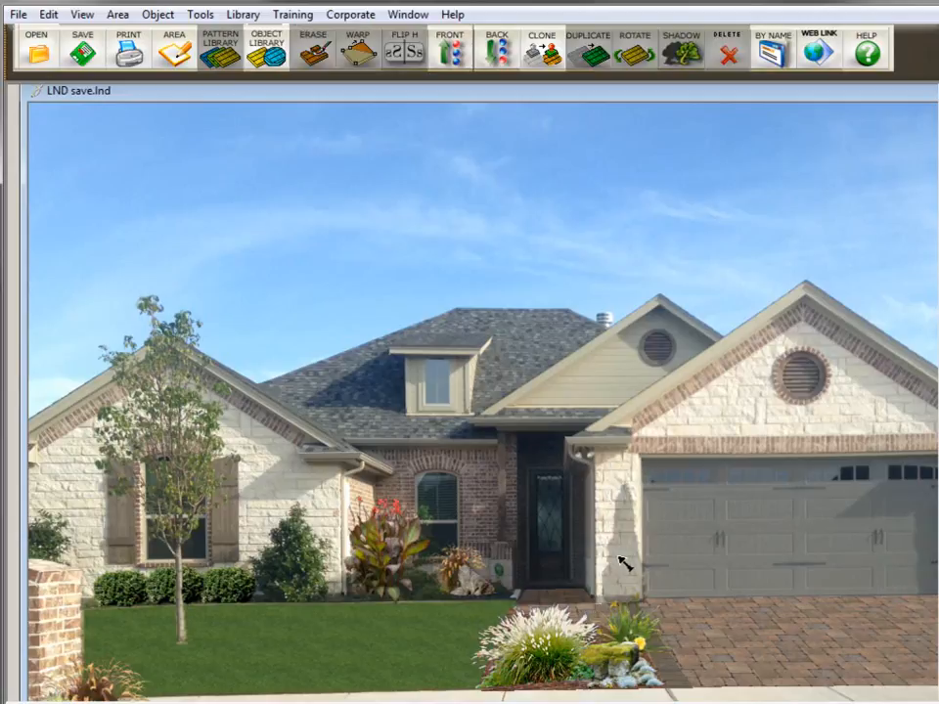
# - Select the driveway paver area and delete it
pyautogui.click(708, 563)
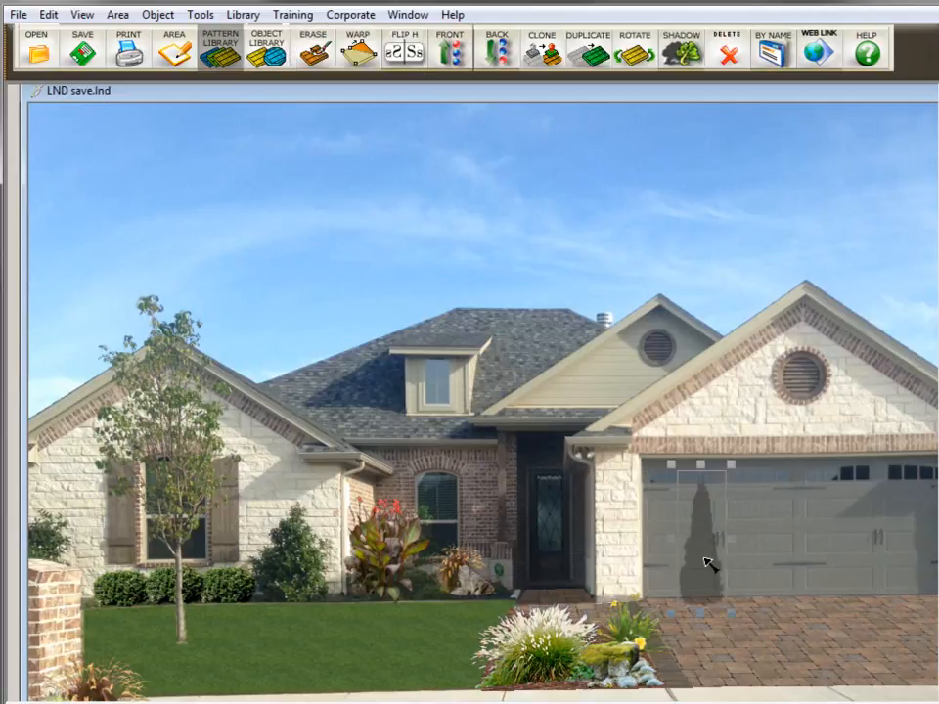
pyautogui.click(811, 635)
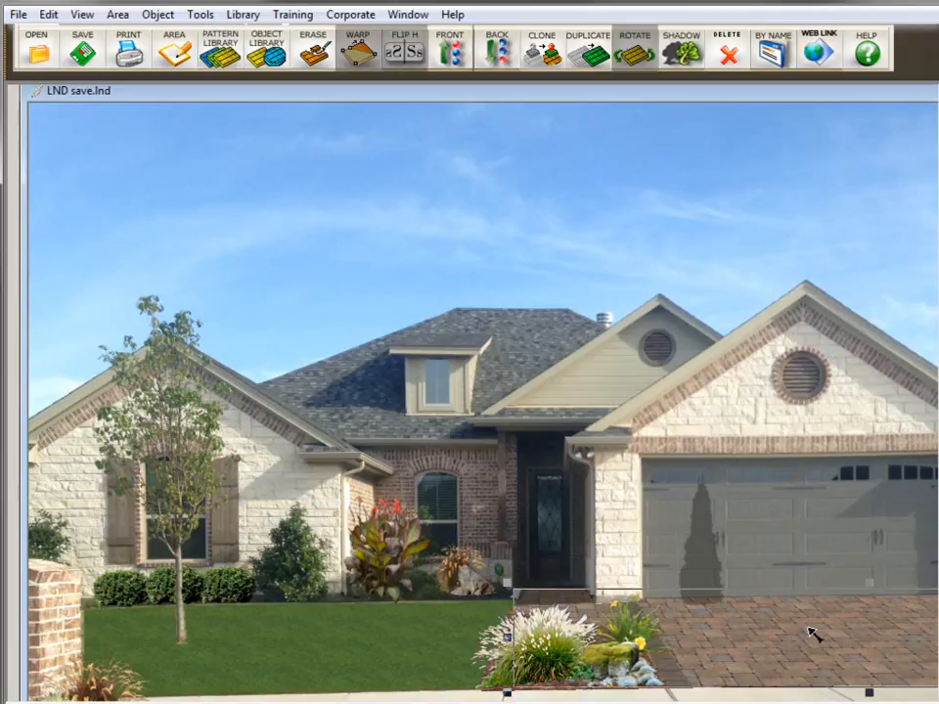
pyautogui.press('Delete')
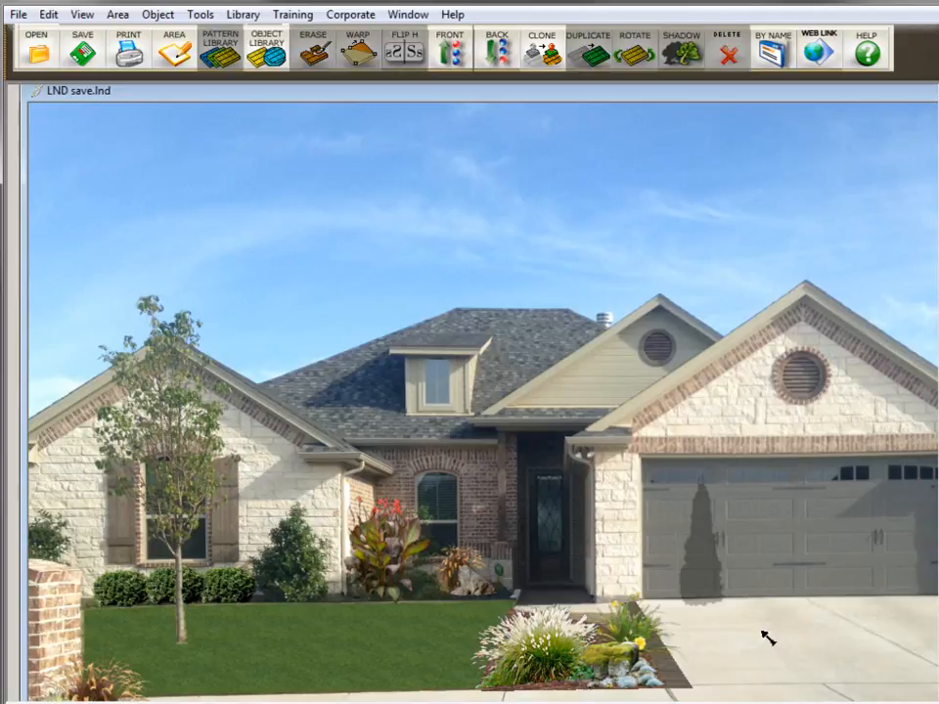
# - Undo the recent deletions one at a time, four times
pyautogui.click(49, 15)
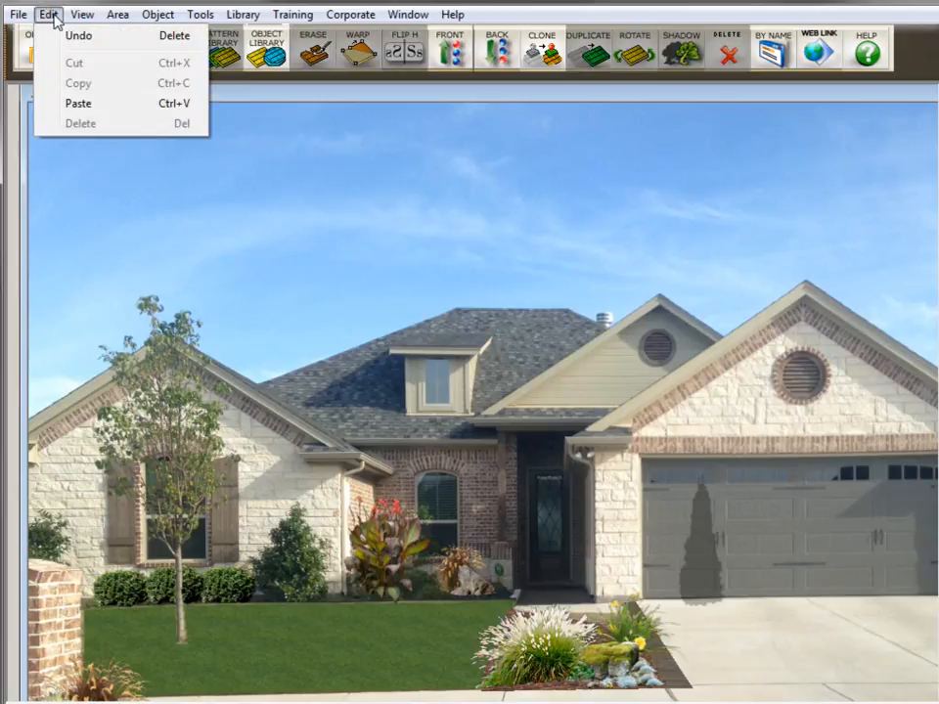
pyautogui.click(61, 35)
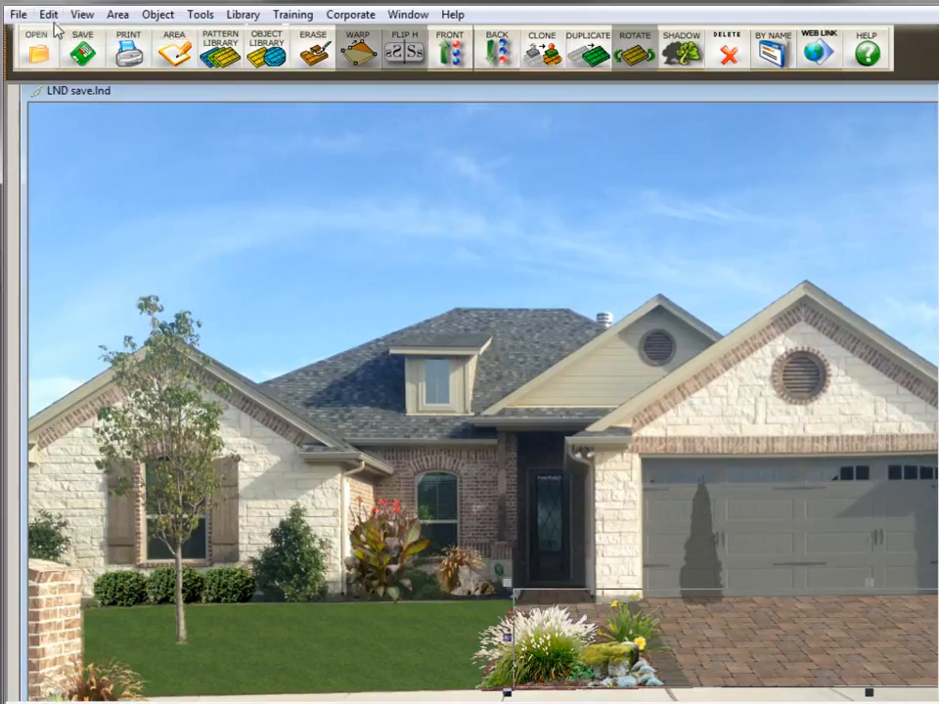
pyautogui.click(49, 15)
pyautogui.click(55, 37)
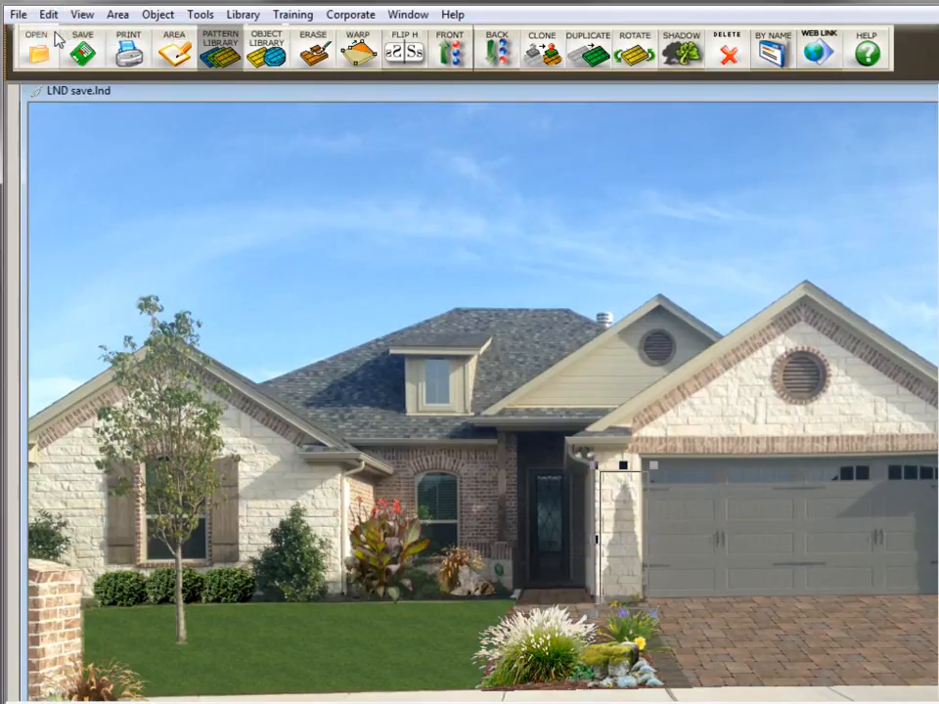
pyautogui.click(49, 14)
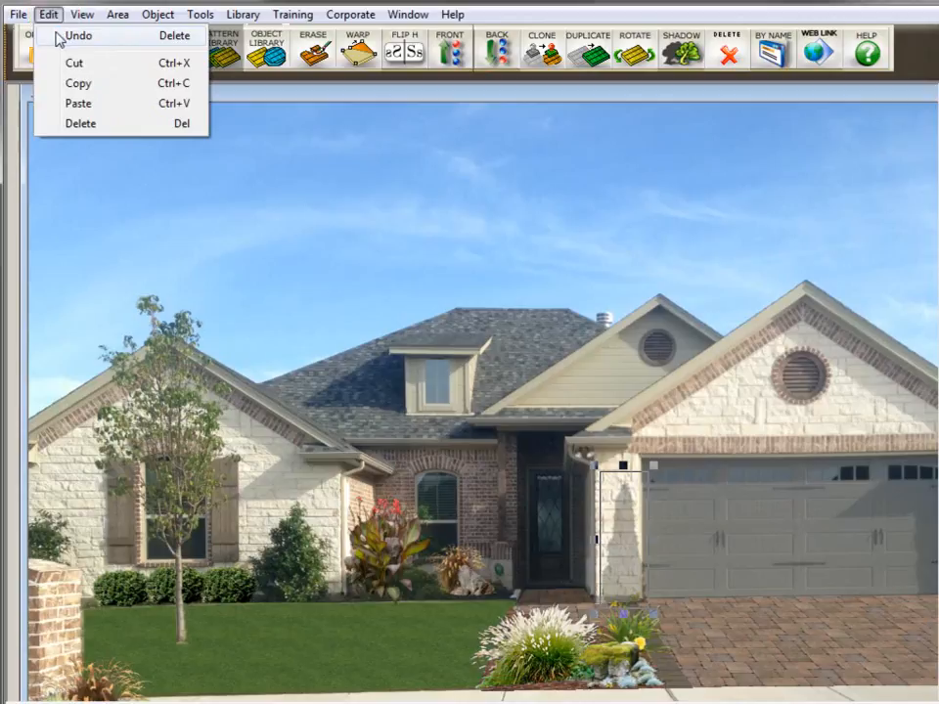
pyautogui.click(59, 35)
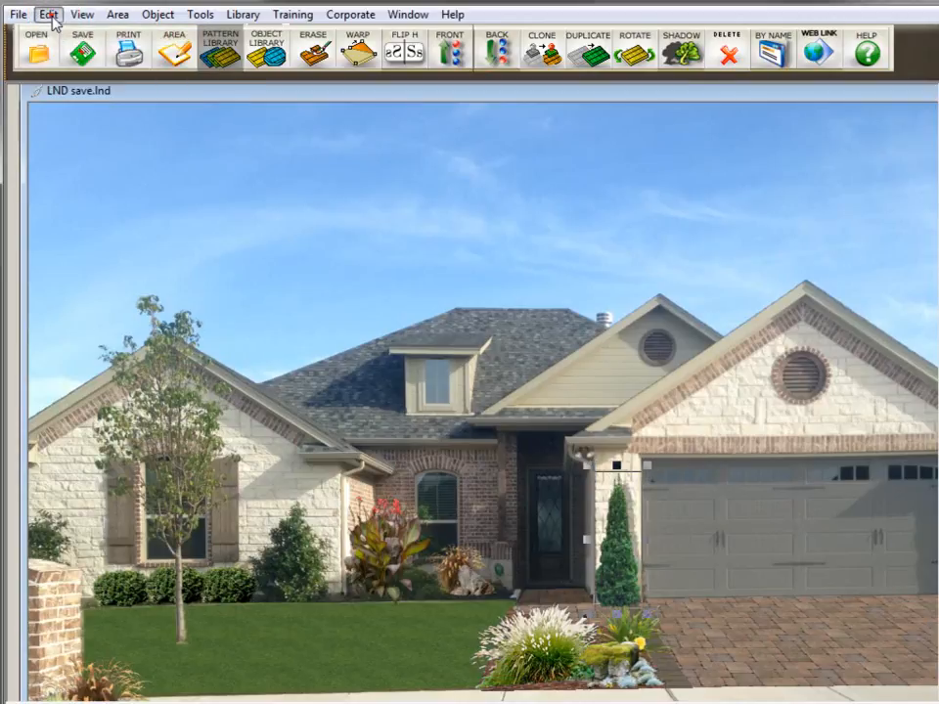
pyautogui.click(47, 15)
pyautogui.click(61, 37)
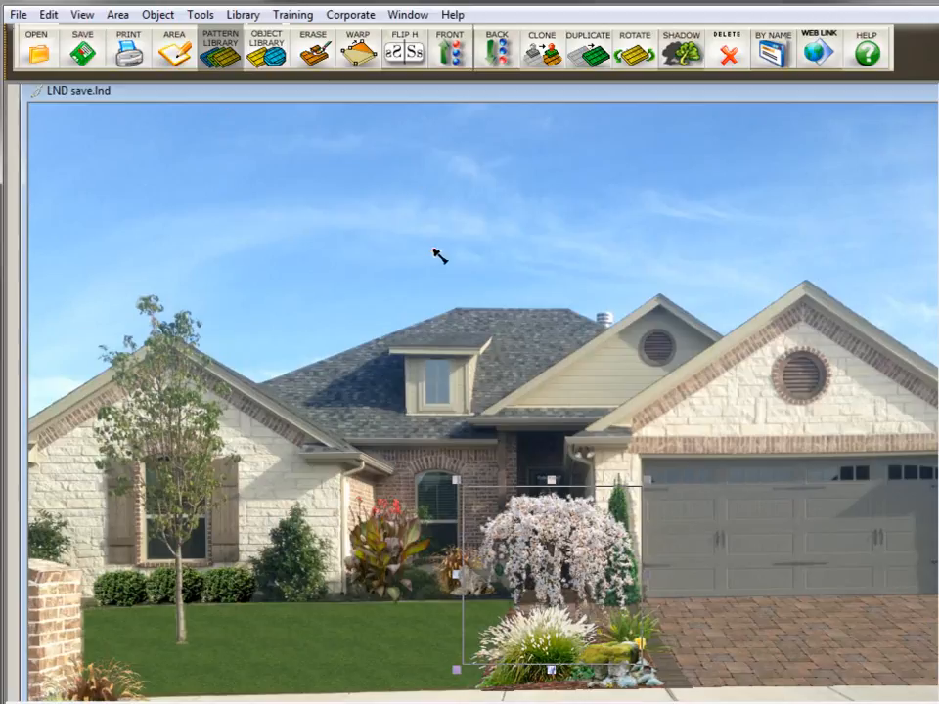
# - Nudge the weeping tree slightly up and to the right
pyautogui.moveTo(554, 550); pyautogui.dragTo(577, 534)
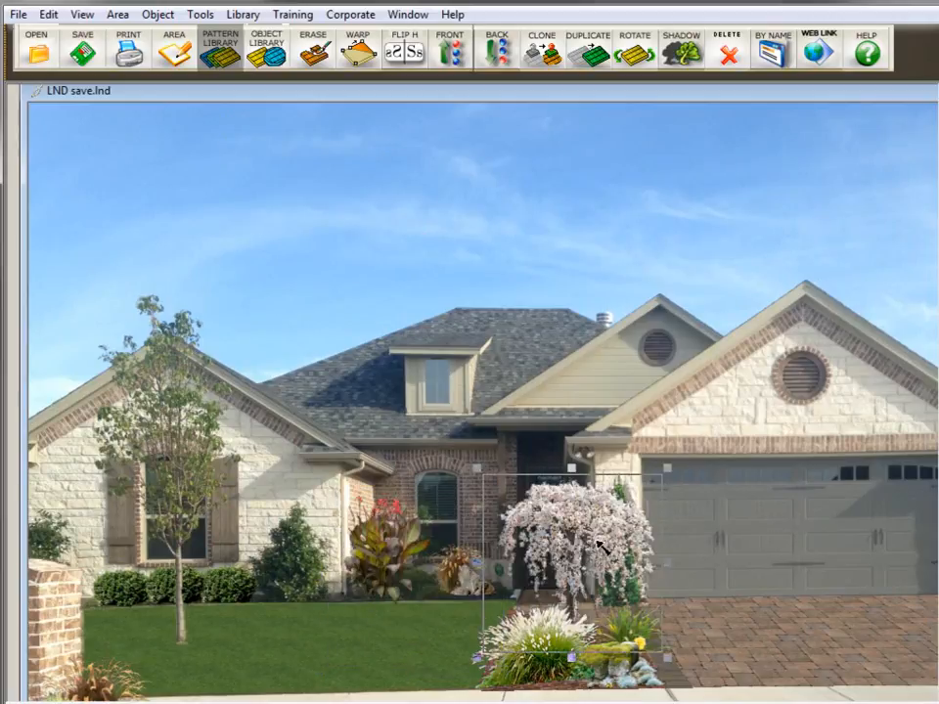
pyautogui.click(593, 530)
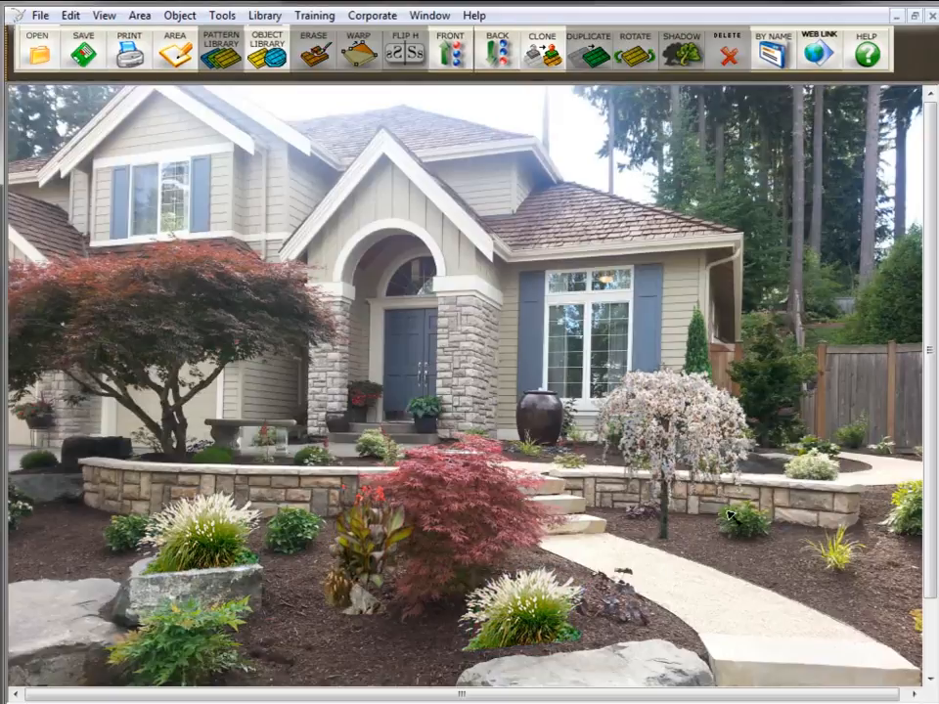
# - Delete the ornamental grass on the left stone planter, the weeping tree, and the columnar evergreen
pyautogui.click(208, 529)
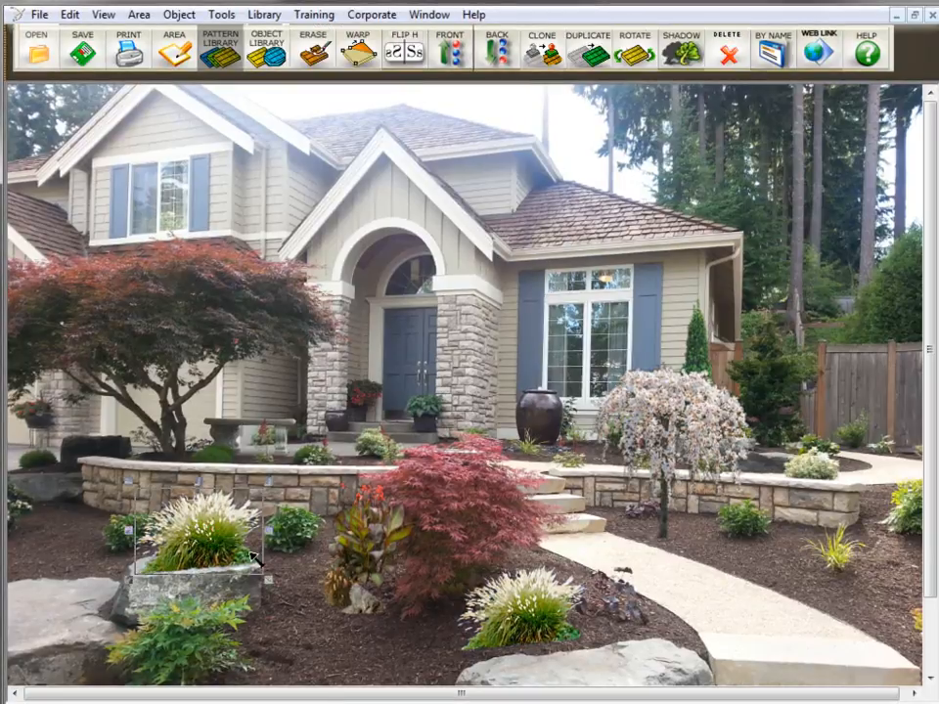
pyautogui.click(724, 57)
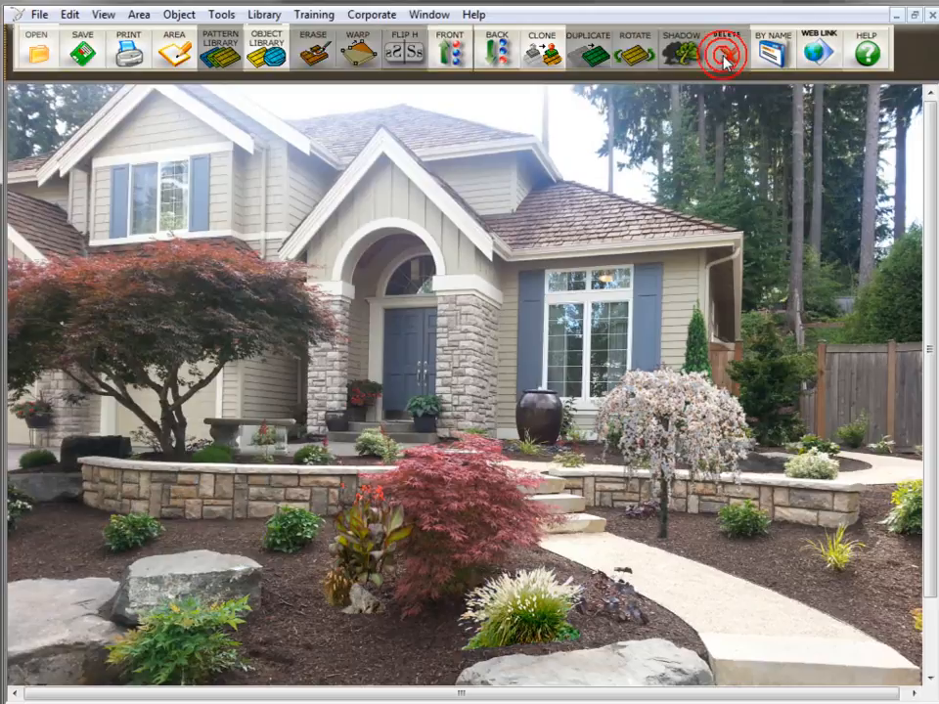
pyautogui.click(718, 414)
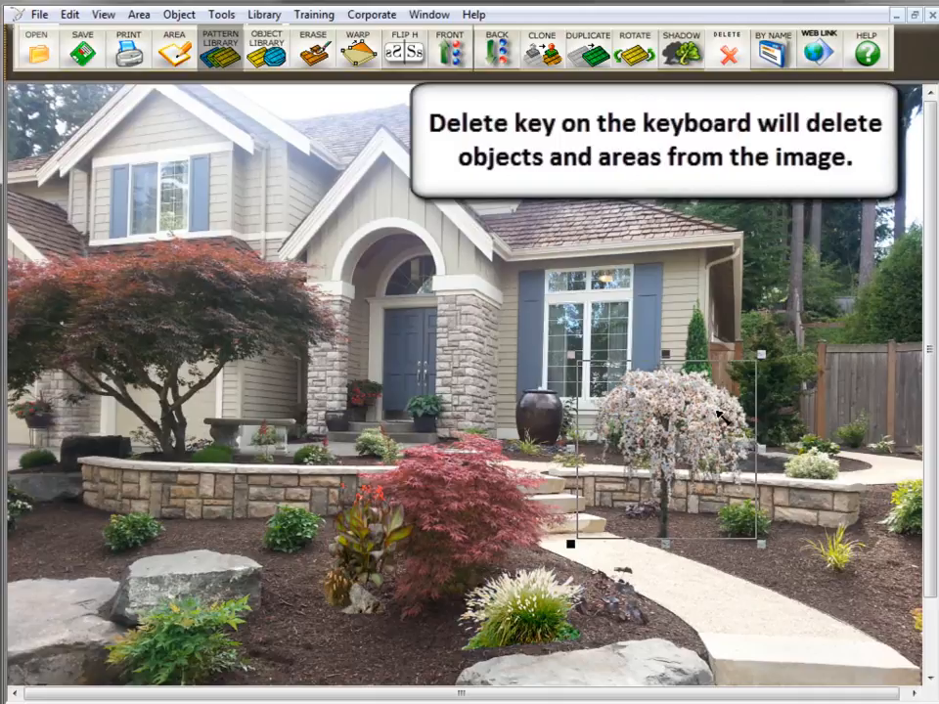
pyautogui.press('Delete')
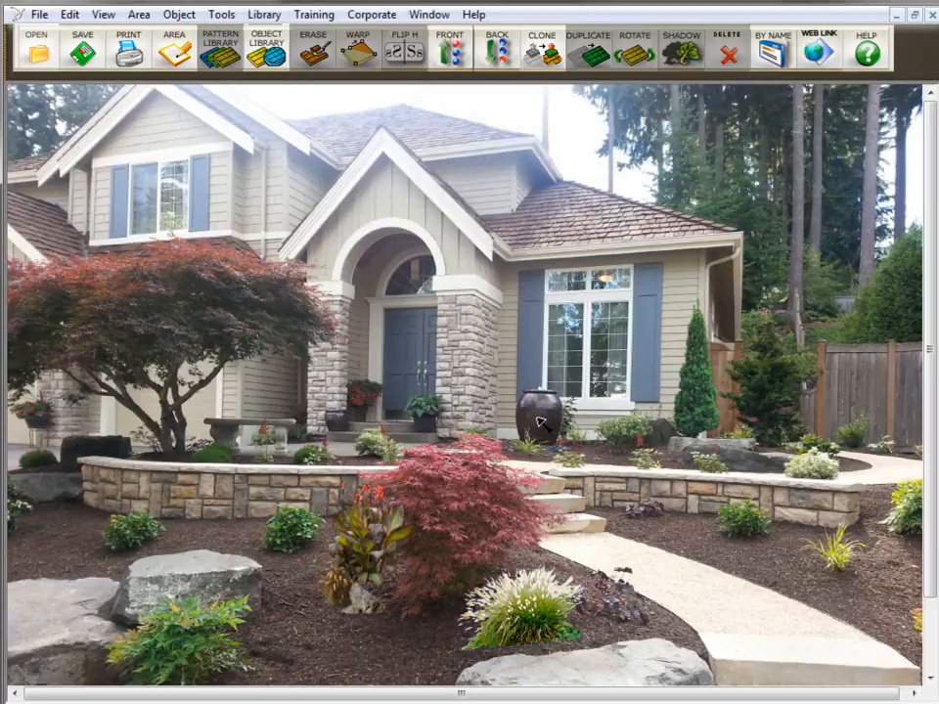
pyautogui.click(672, 385)
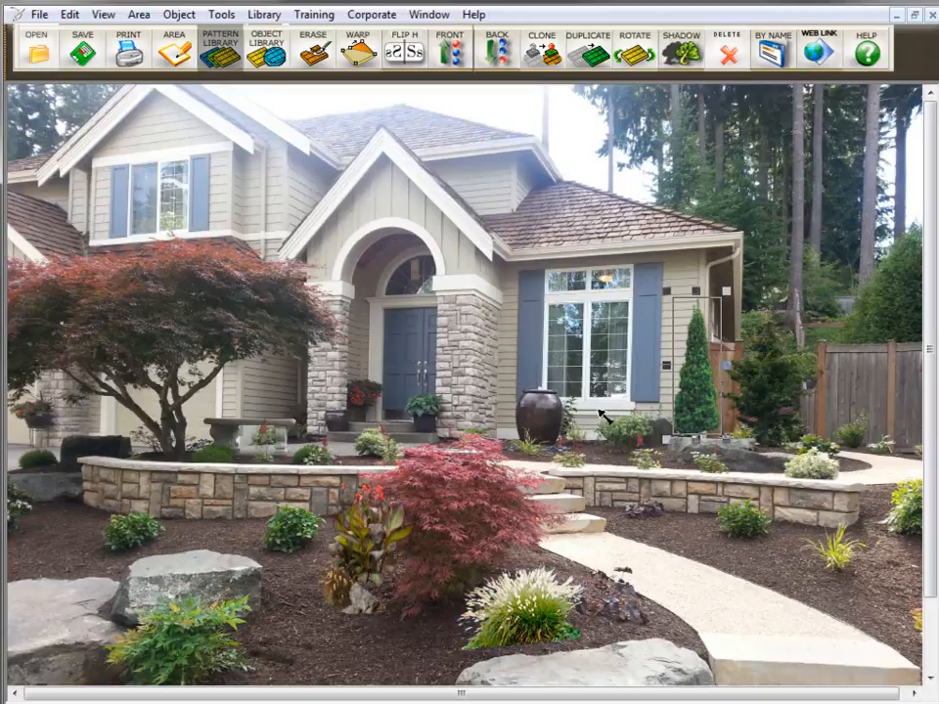
pyautogui.press('Delete')
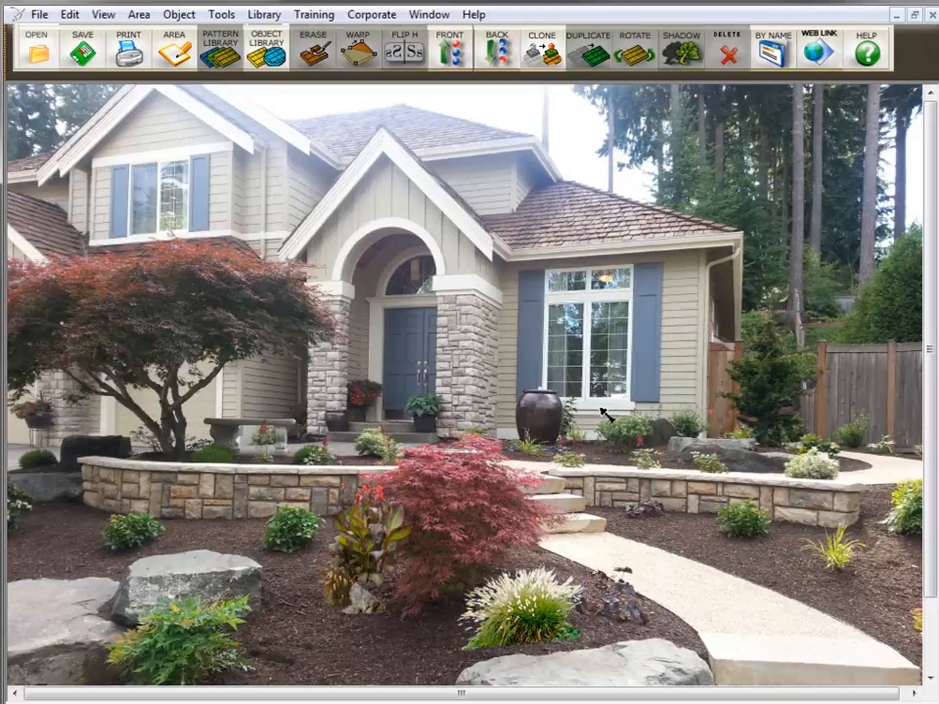